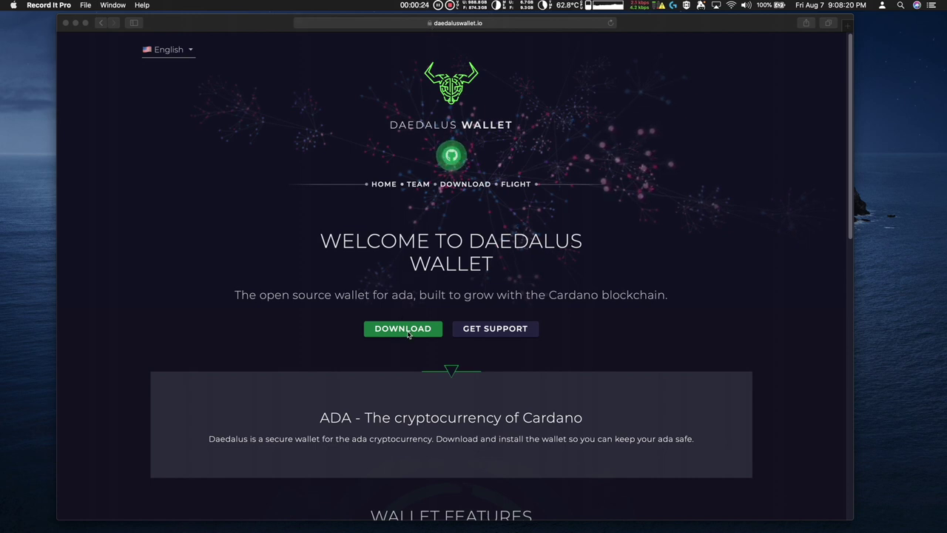
# Step: Bring Safari to the front with the daedaluswallet.io home page loading
pyautogui.click(408, 334)
# Step: Download the macOS 64-bit Daedalus 2.1.0 installer from the site's Download page
pyautogui.click(407, 334)
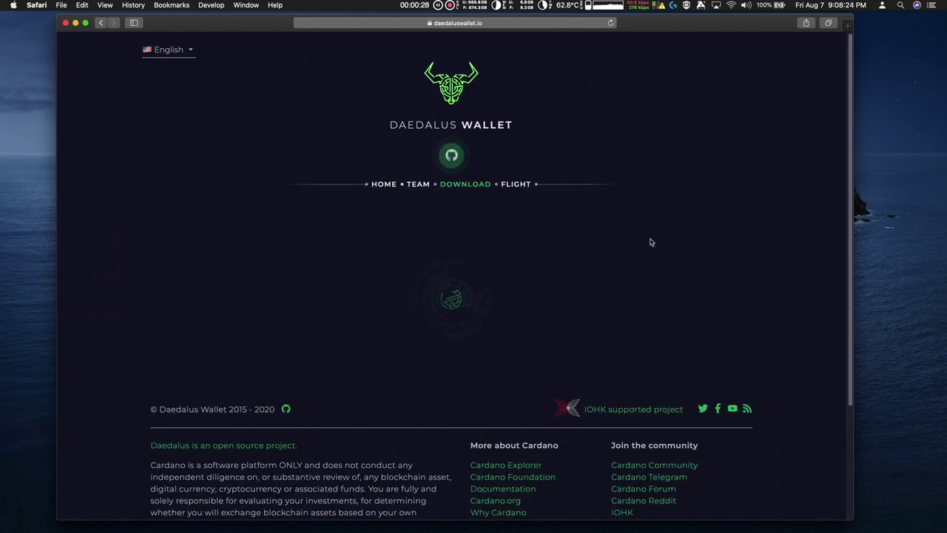
pyautogui.scroll(-5, 376, 323)
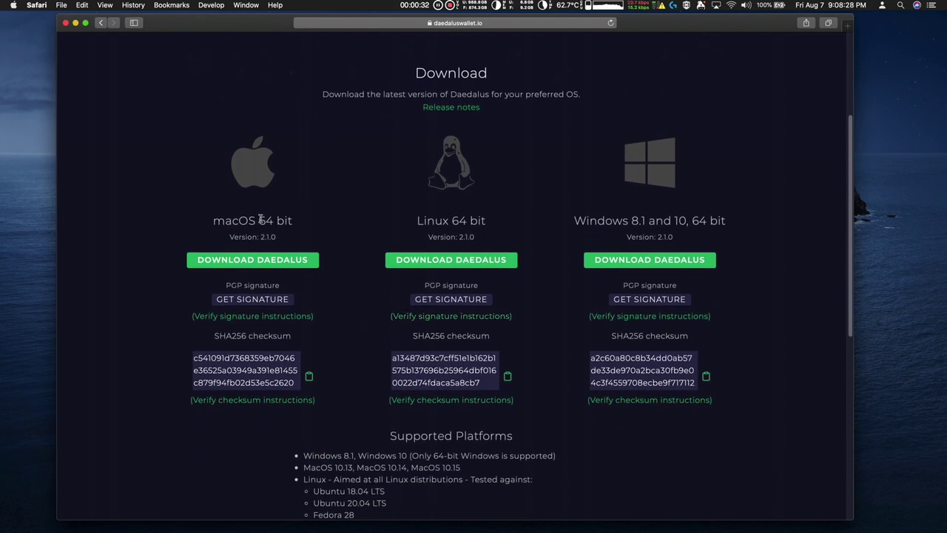
pyautogui.click(253, 261)
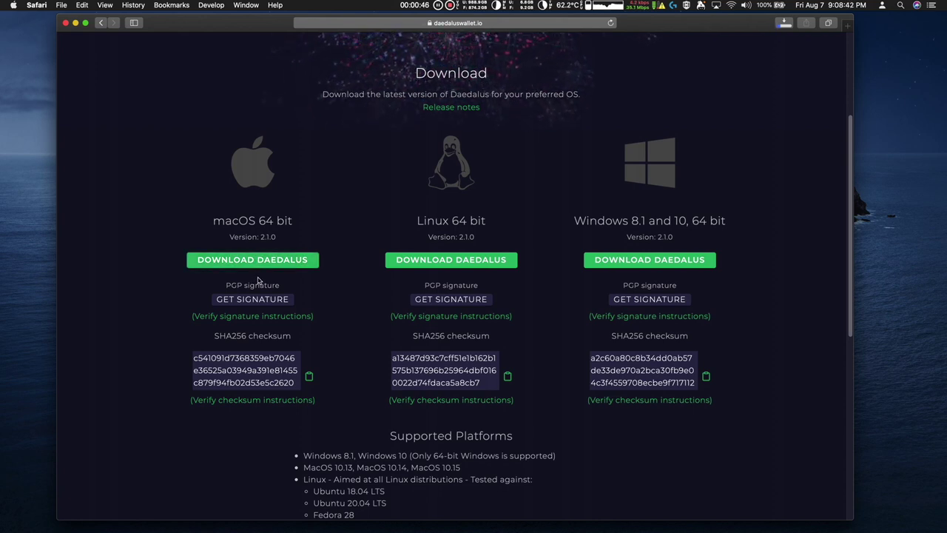
# Step: Review the macOS verification instructions and download the macOS PGP signature (.asc) file
pyautogui.click(250, 317)
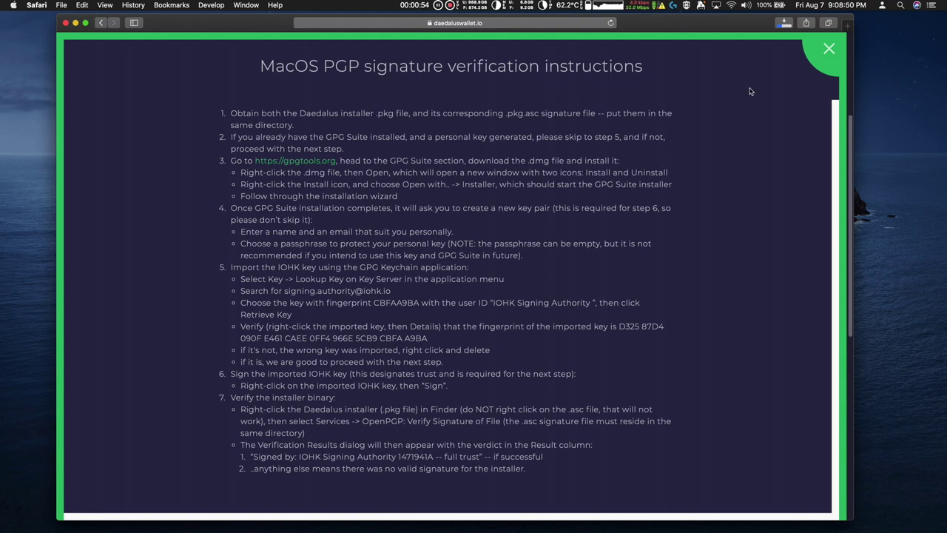
pyautogui.click(829, 48)
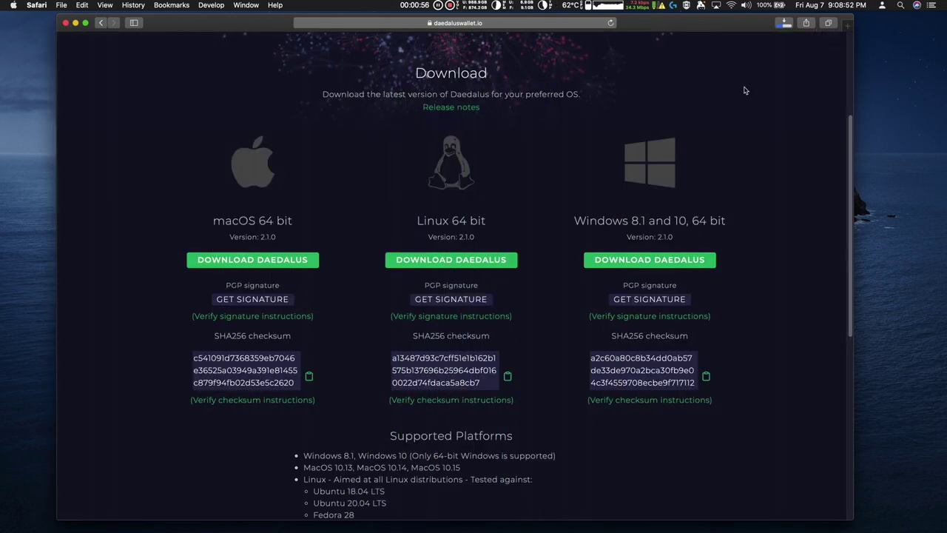
pyautogui.click(255, 301)
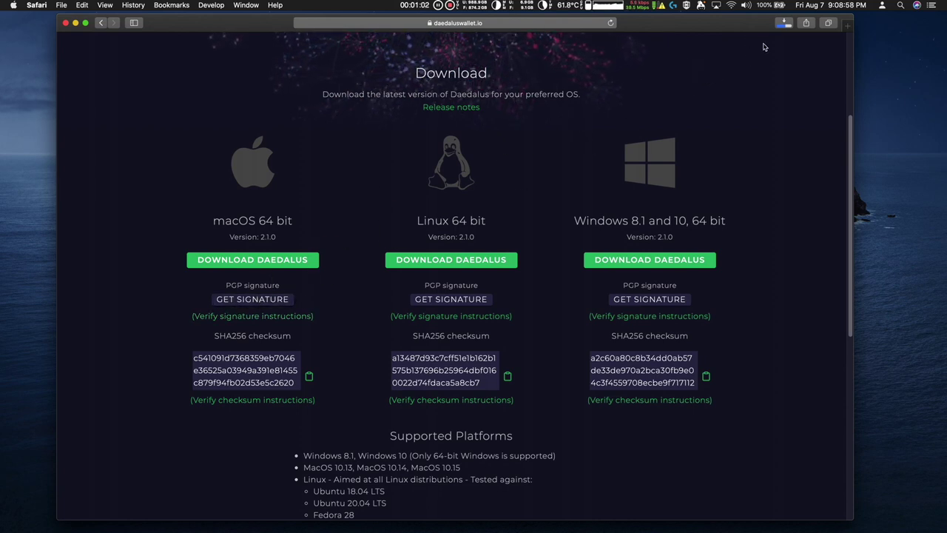
# Step: Clear Safari's finished downloads list and show the files in the Downloads folder
pyautogui.click(783, 22)
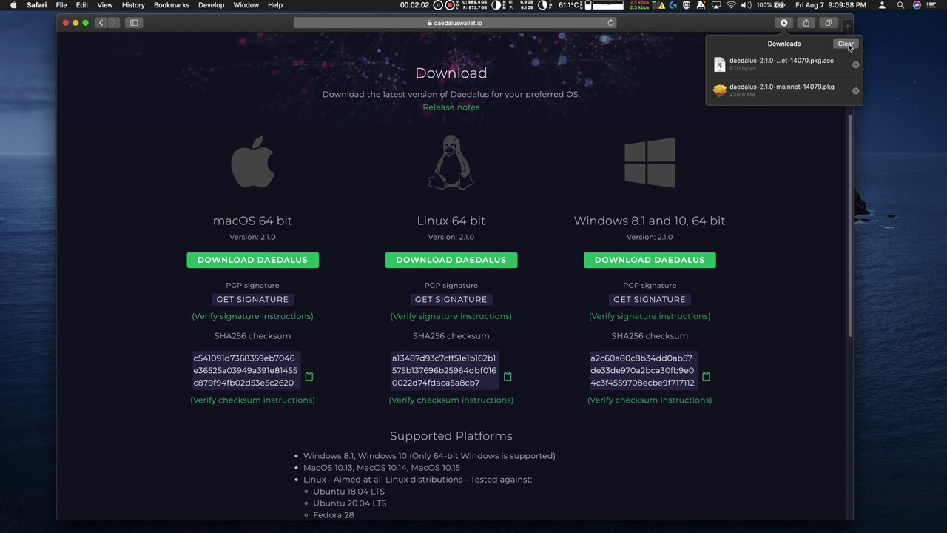
pyautogui.click(849, 45)
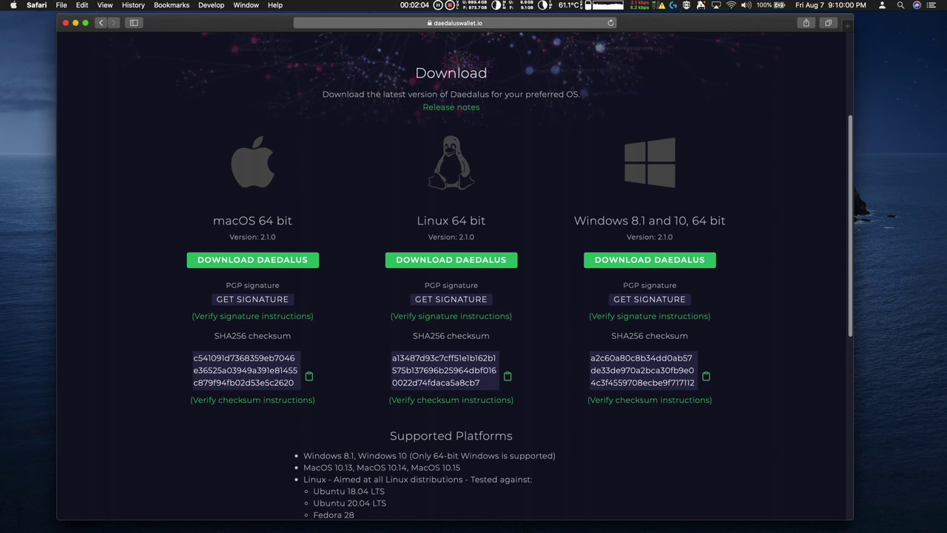
pyautogui.click(898, 359)
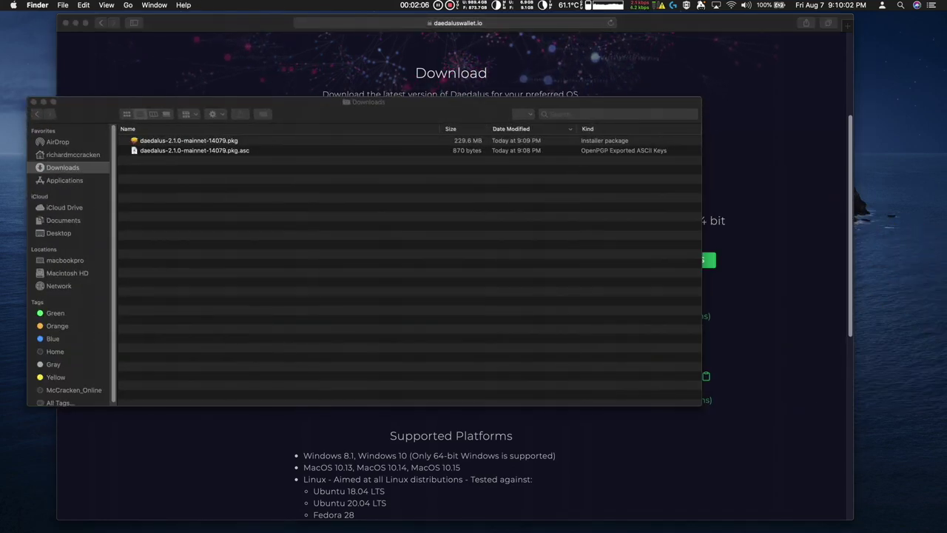
# Step: Verify daedalus-2.1.0-mainnet-14079.pkg via Services > OpenPGP: Verify Signature of File
pyautogui.click(193, 142)
pyautogui.rightClick(193, 141)
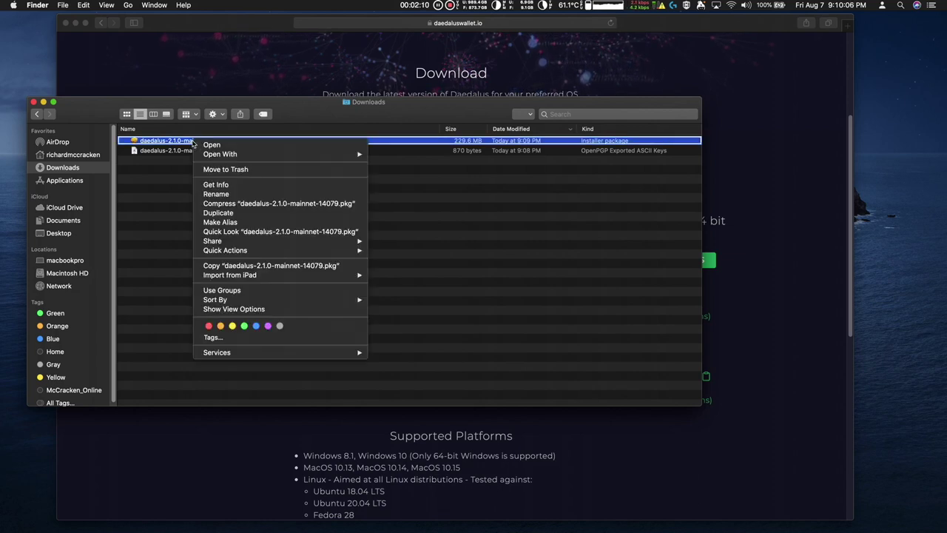
pyautogui.moveTo(254, 353)
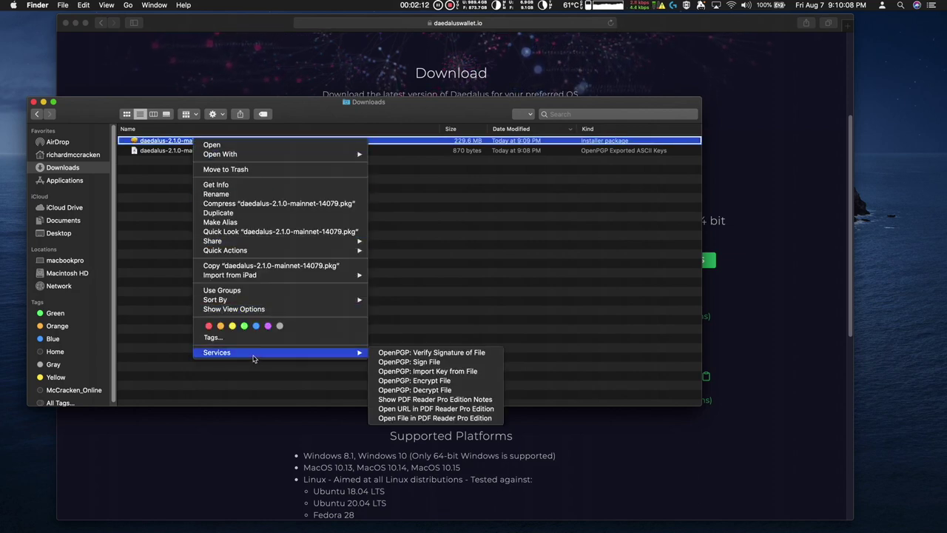
pyautogui.click(444, 355)
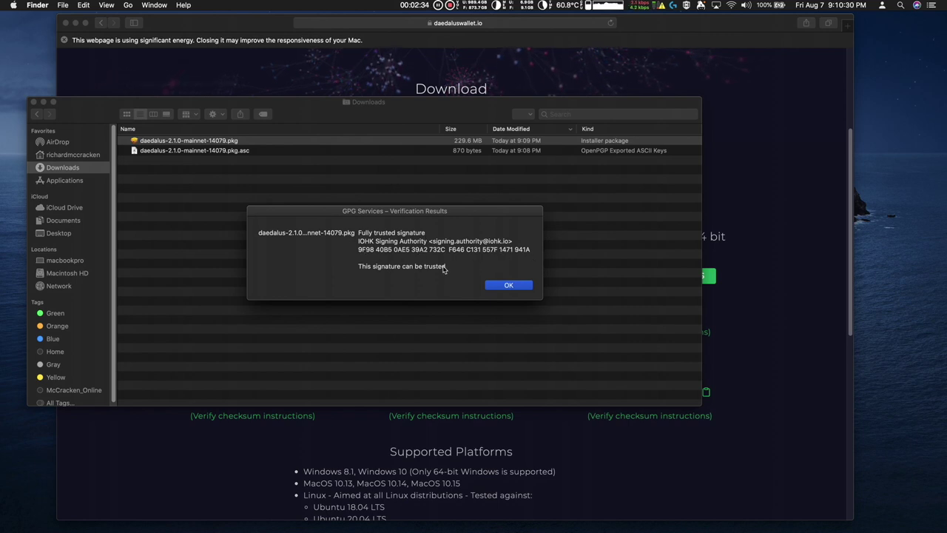
# Step: Install Daedalus from the .pkg with admin authorisation, keep the package, and close Downloads
pyautogui.click(508, 286)
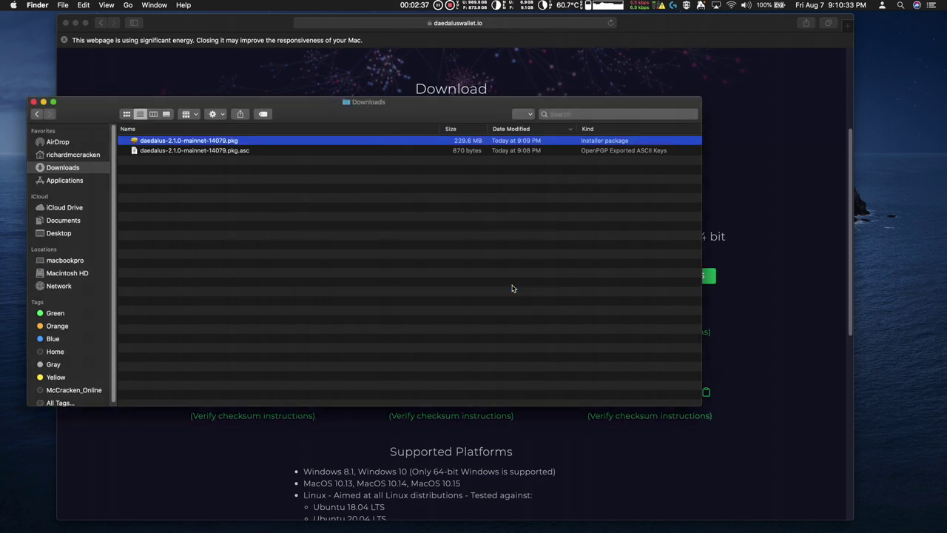
pyautogui.doubleClick(202, 143)
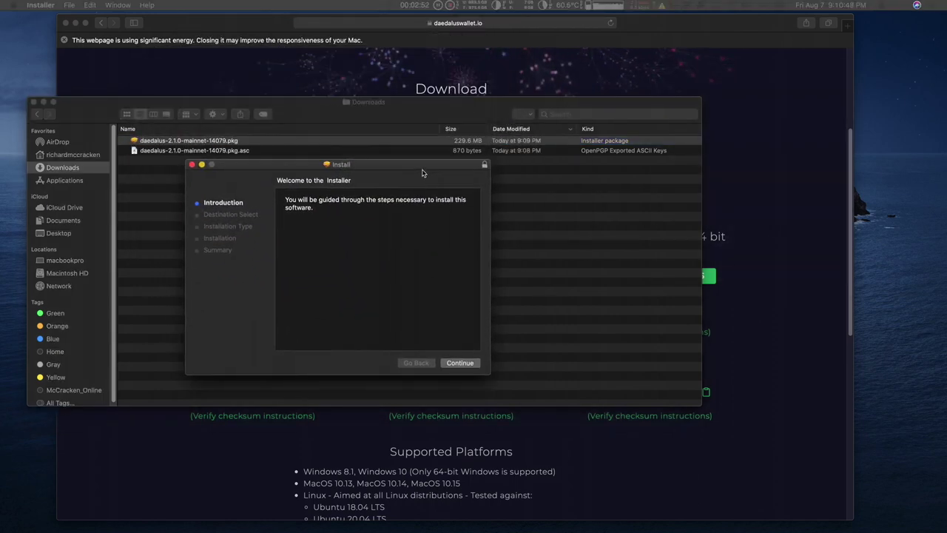
pyautogui.click(472, 363)
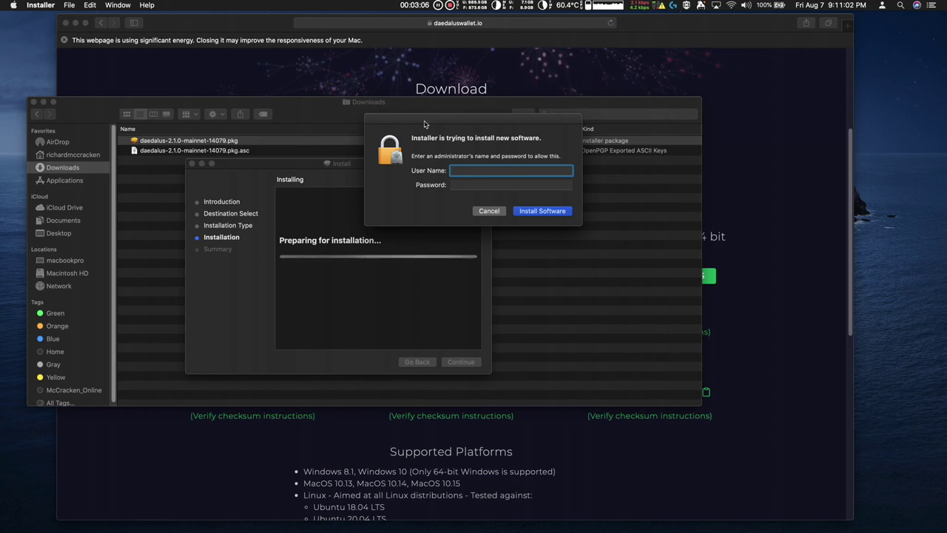
pyautogui.press('Return')
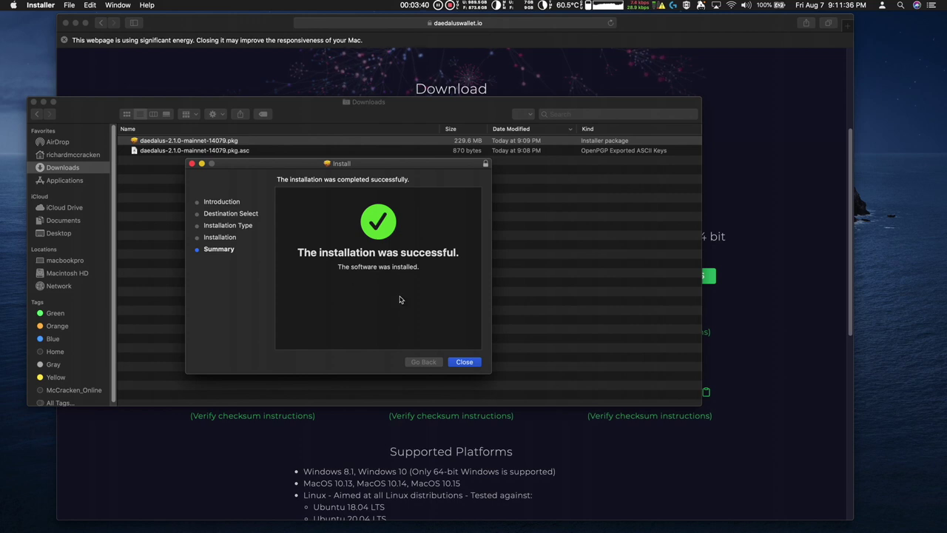
pyautogui.click(469, 364)
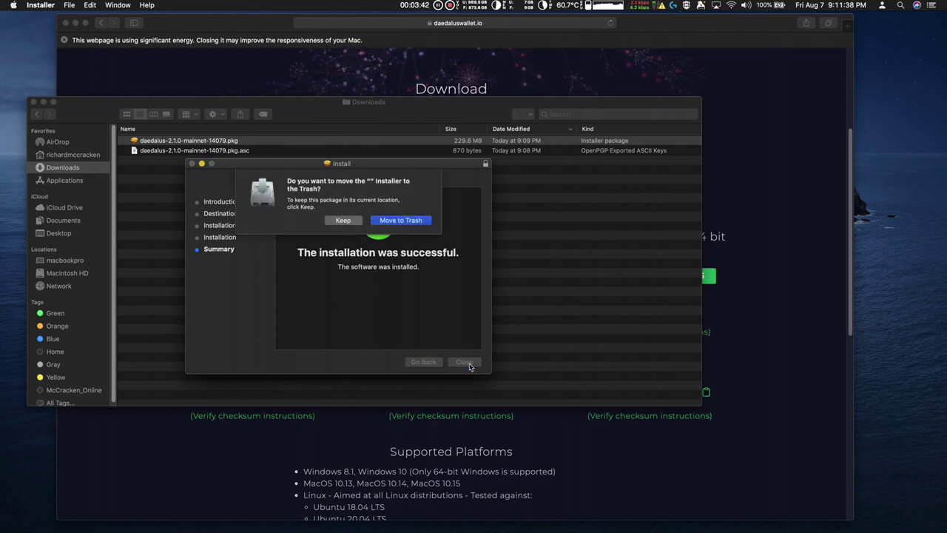
pyautogui.click(342, 221)
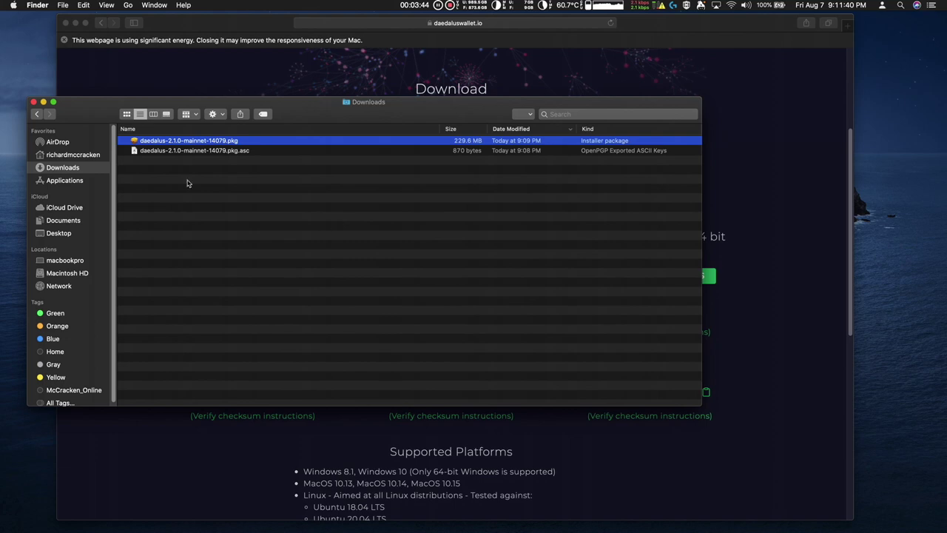
pyautogui.click(32, 102)
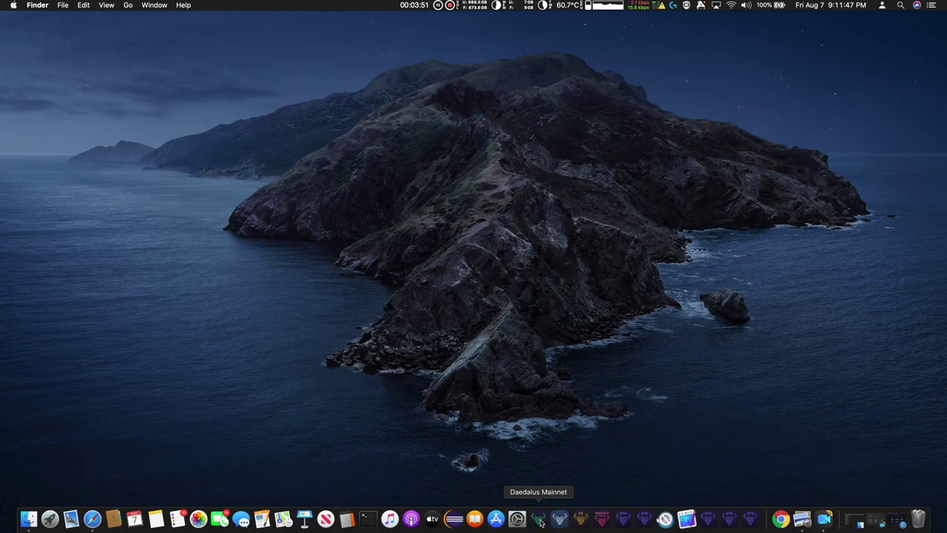
# Step: Launch Daedalus Mainnet from the Dock and wait for the DIGI2 wallet summary
pyautogui.click(541, 520)
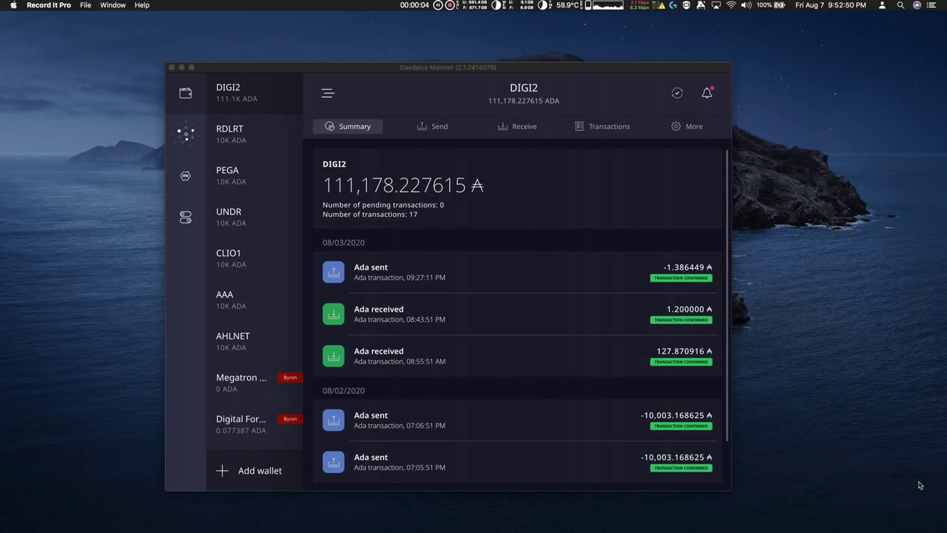
# Step: Open the Incentivized Testnet rewards form and enter the testnet wallet recovery phrase
pyautogui.click(252, 256)
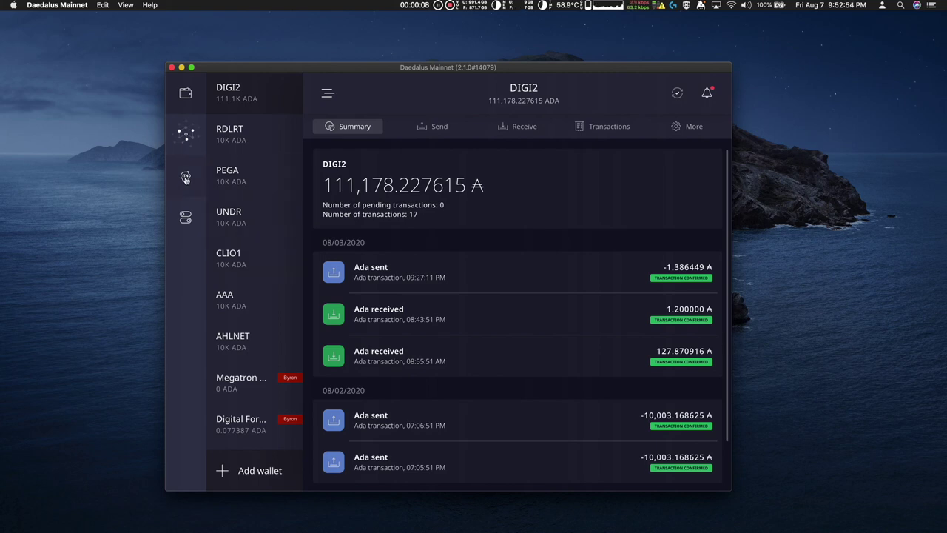
pyautogui.click(185, 178)
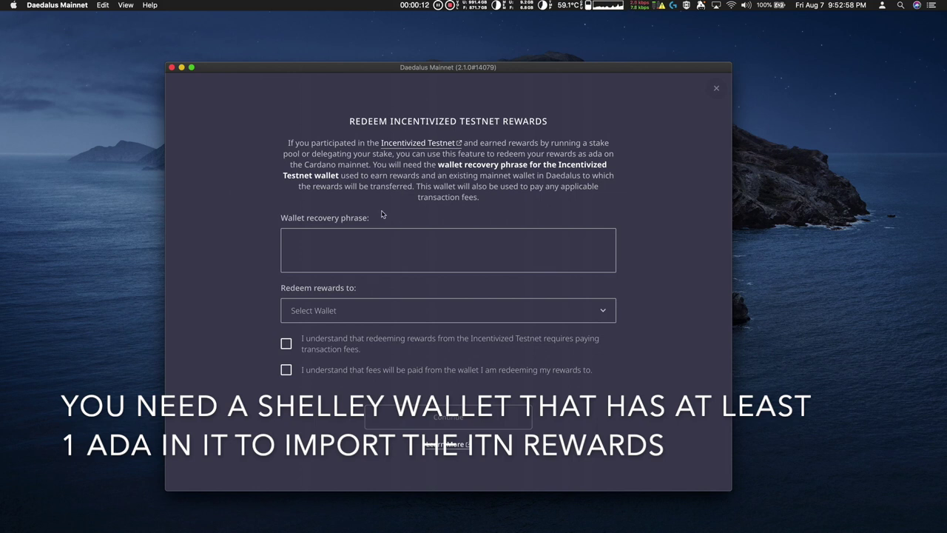
pyautogui.click(294, 237)
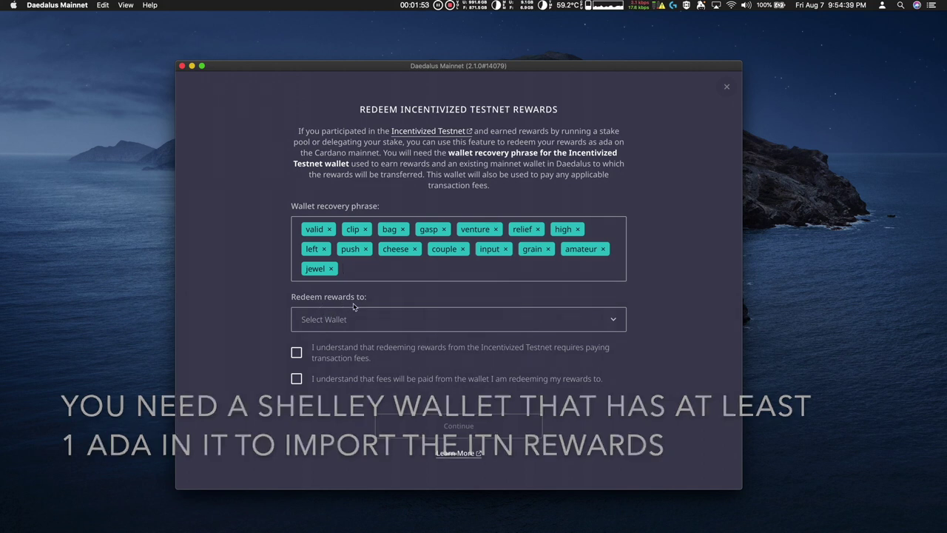
# Step: Choose DIGI2 as the rewards wallet, tick both fee acknowledgements, and proceed
pyautogui.click(410, 325)
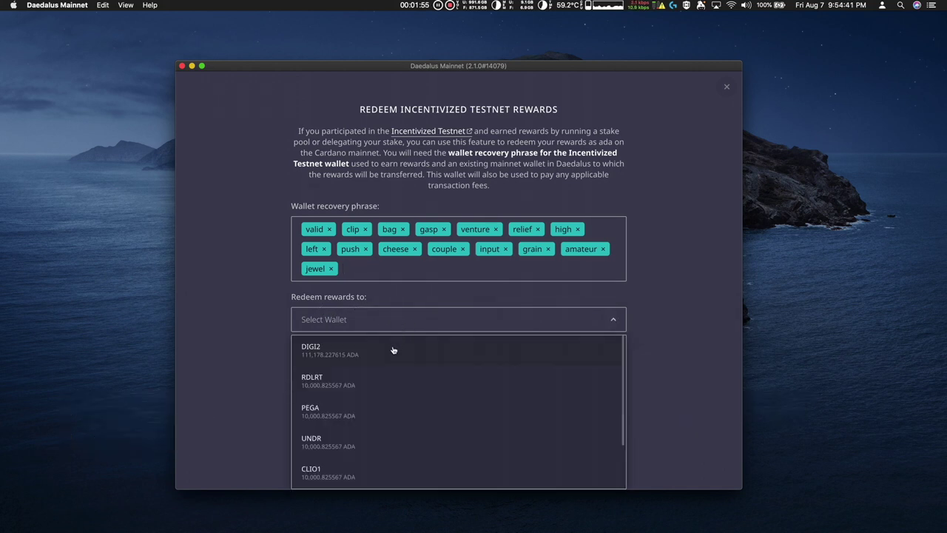
pyautogui.click(391, 354)
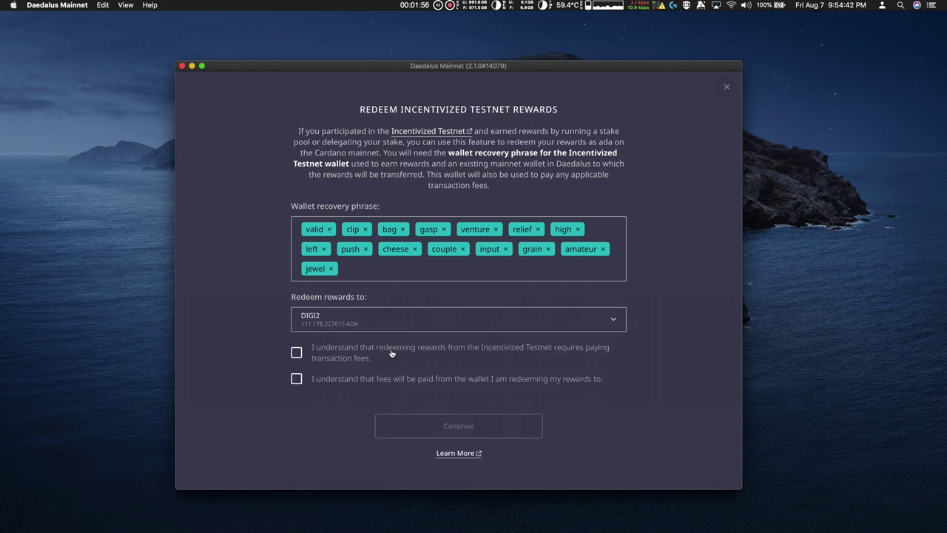
pyautogui.click(296, 355)
pyautogui.click(296, 379)
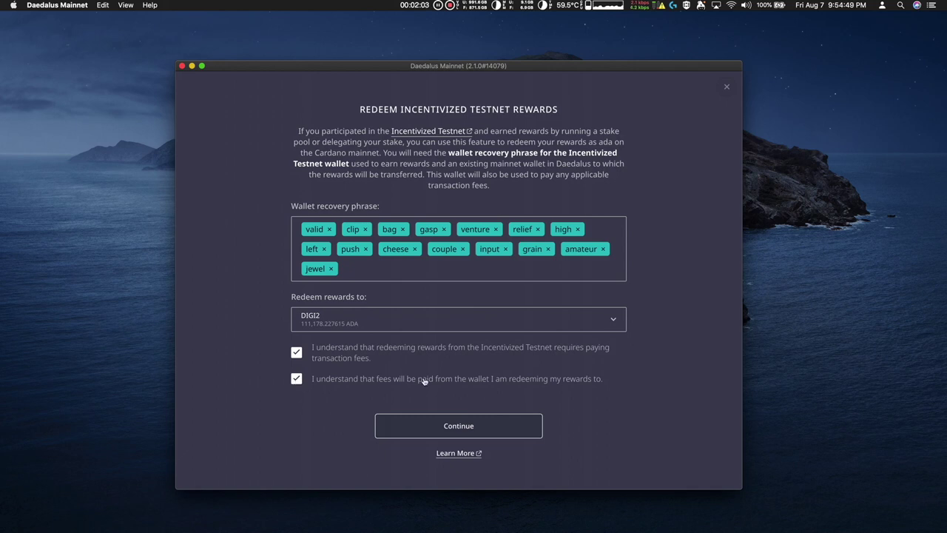
pyautogui.click(464, 428)
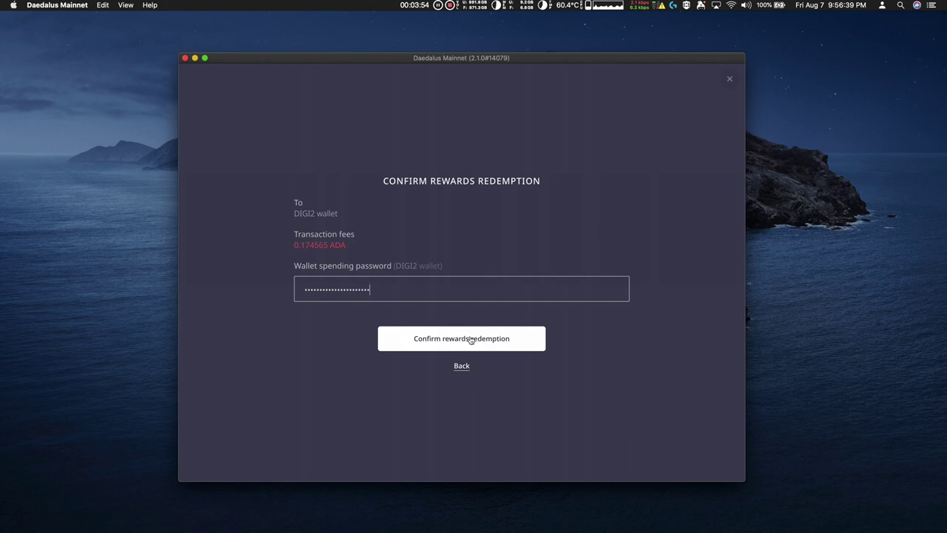
# Step: Confirm the 165.039872 ADA rewards redemption and open the DIGI2 wallet summary
pyautogui.click(470, 339)
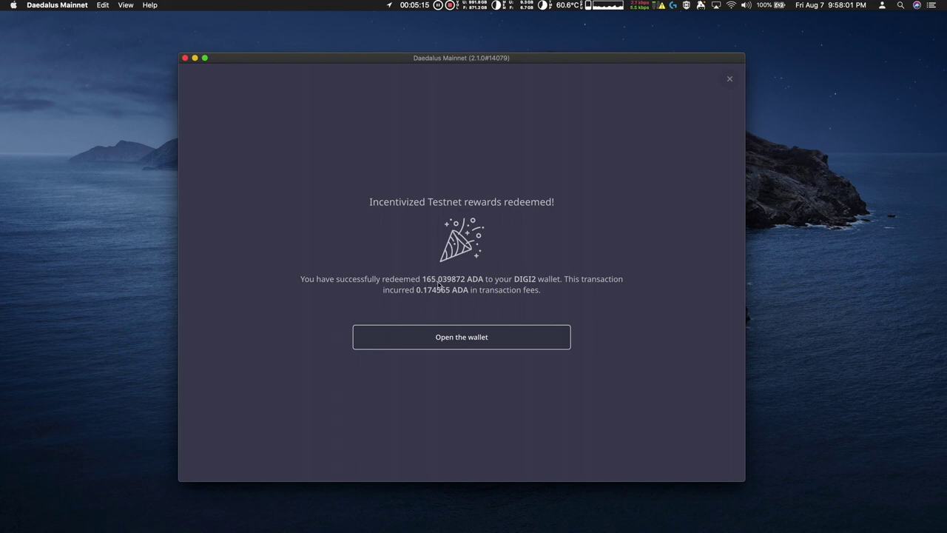
pyautogui.click(475, 348)
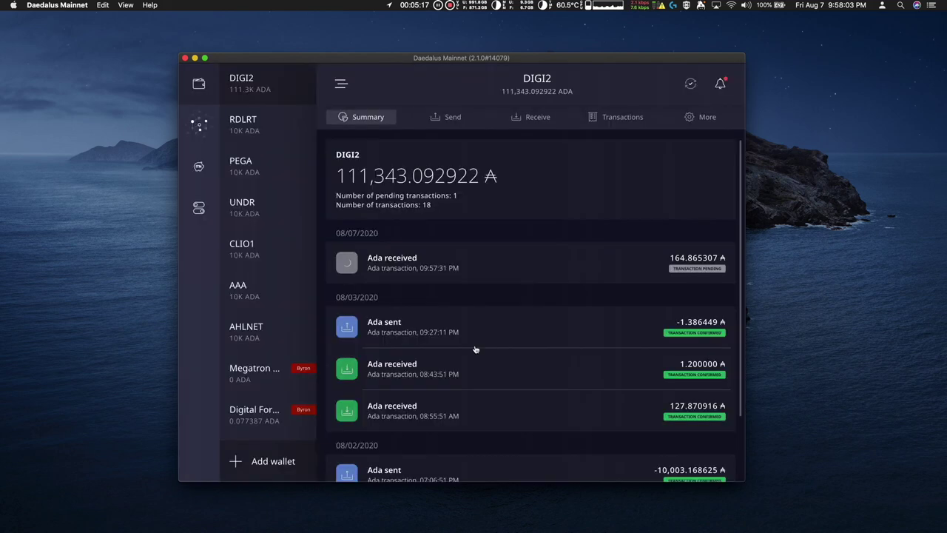